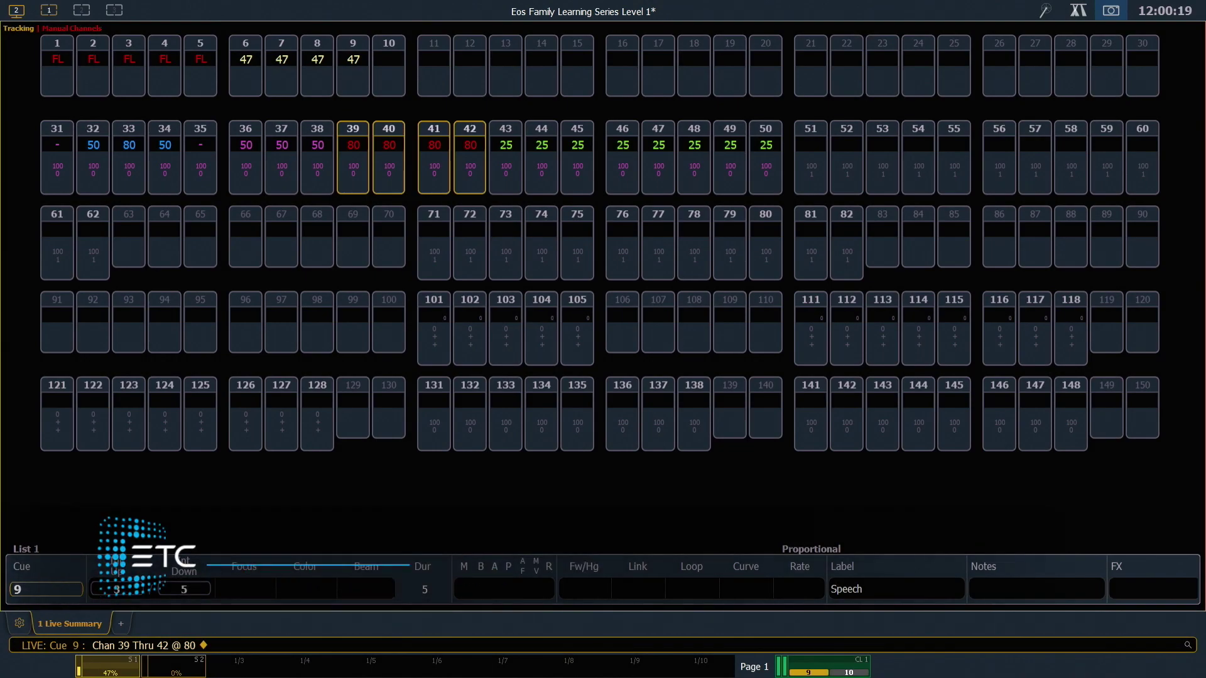
Step: Cycle the Live flexichannel view to Patched, then Manual channels (1–5, 39–42)
{"action": "key", "text": "alt+f"}
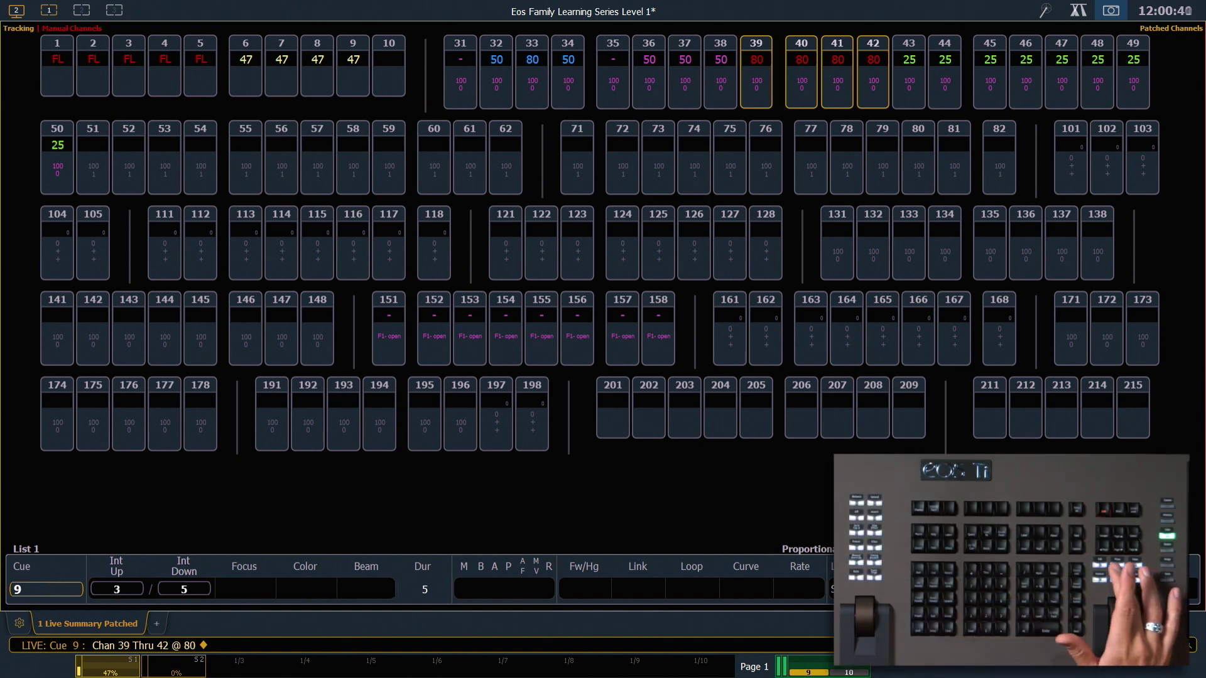
{"action": "key", "text": "alt+f"}
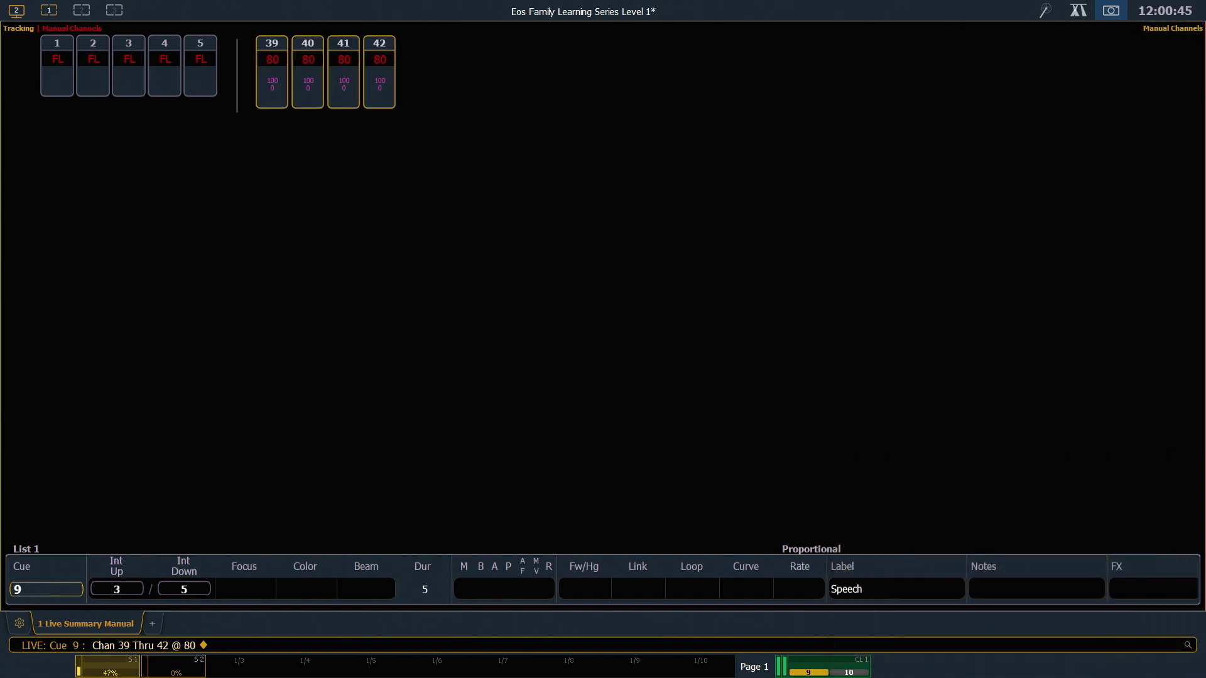
Step: Cycle the Live flexichannel view through Show Channels to In Use Channels
{"action": "key", "text": "alt+f"}
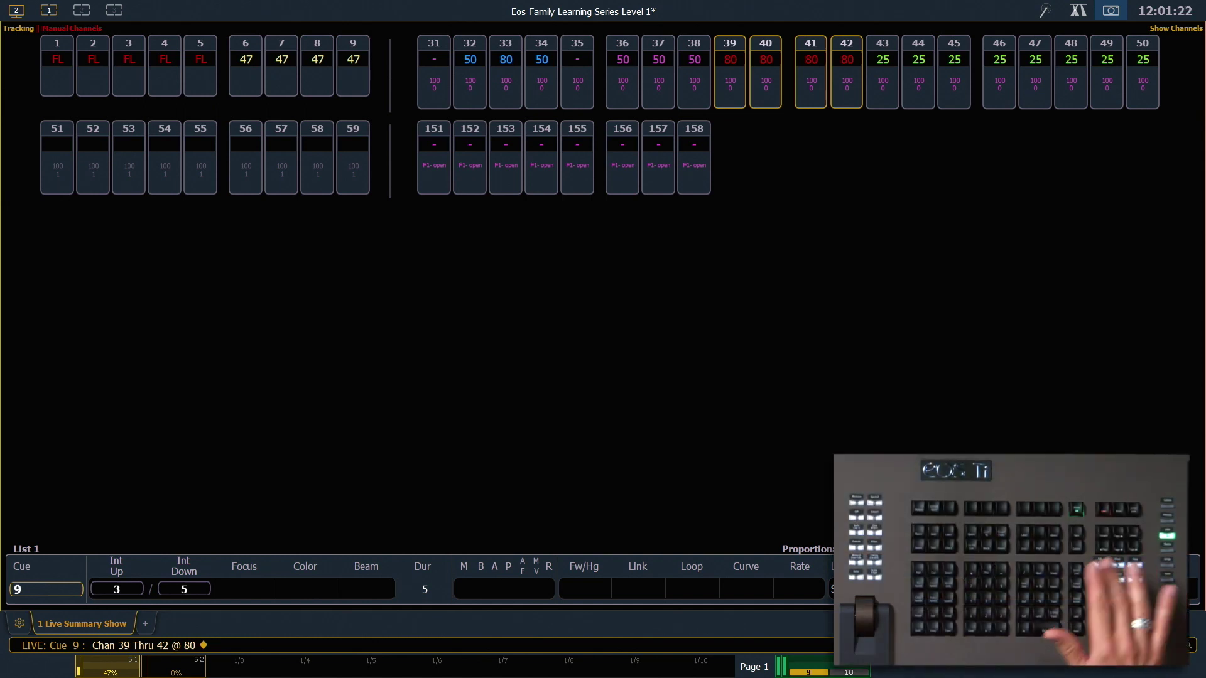
{"action": "key", "text": "alt+f"}
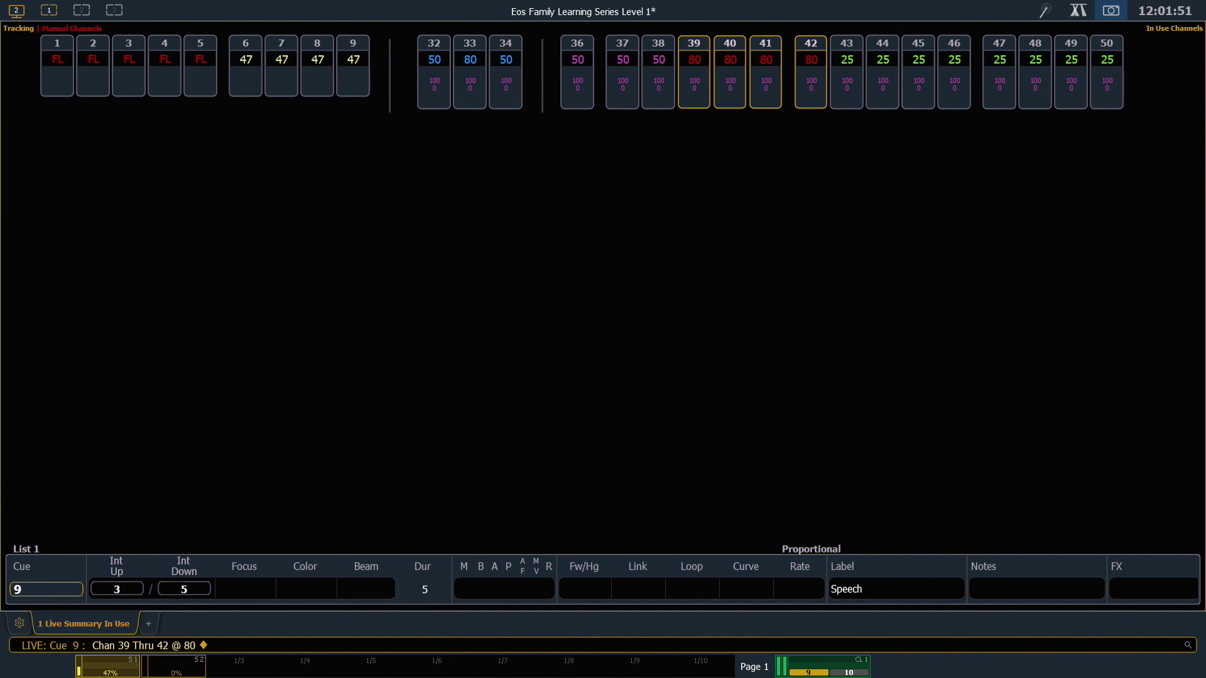
Step: Switch the Live flexichannel view to Selected Channels mode (channels 39–42)
{"action": "key", "text": "ctrl+f"}
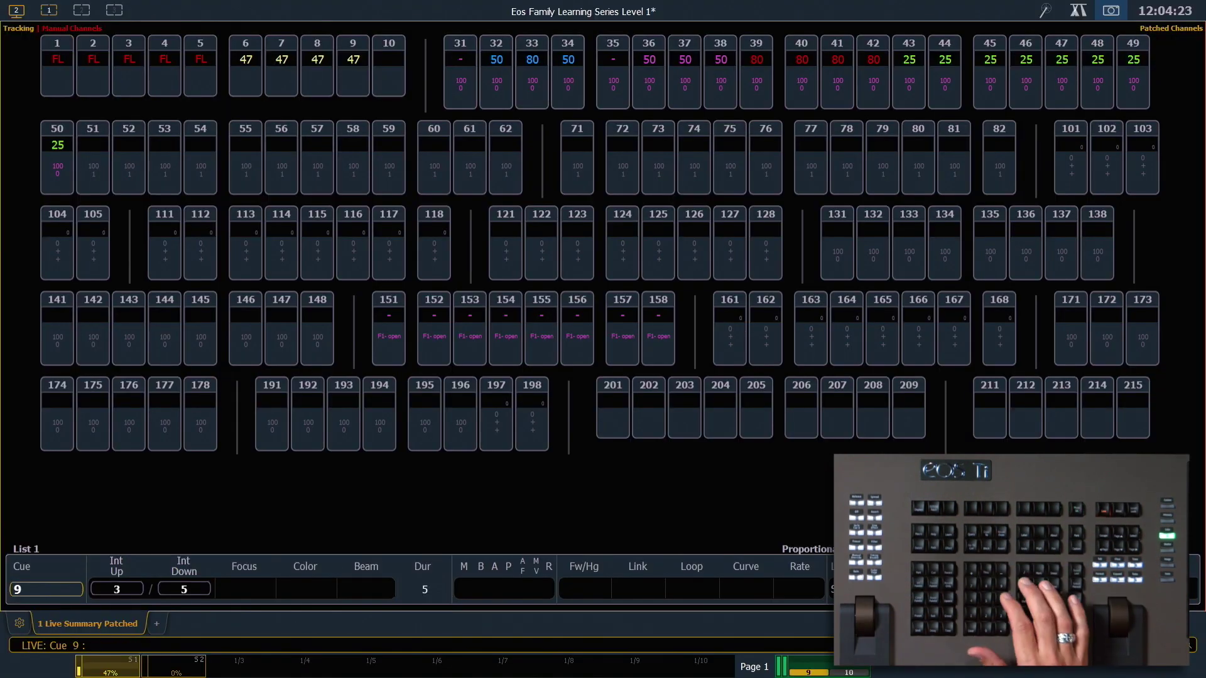
{"action": "type", "text": "6"}
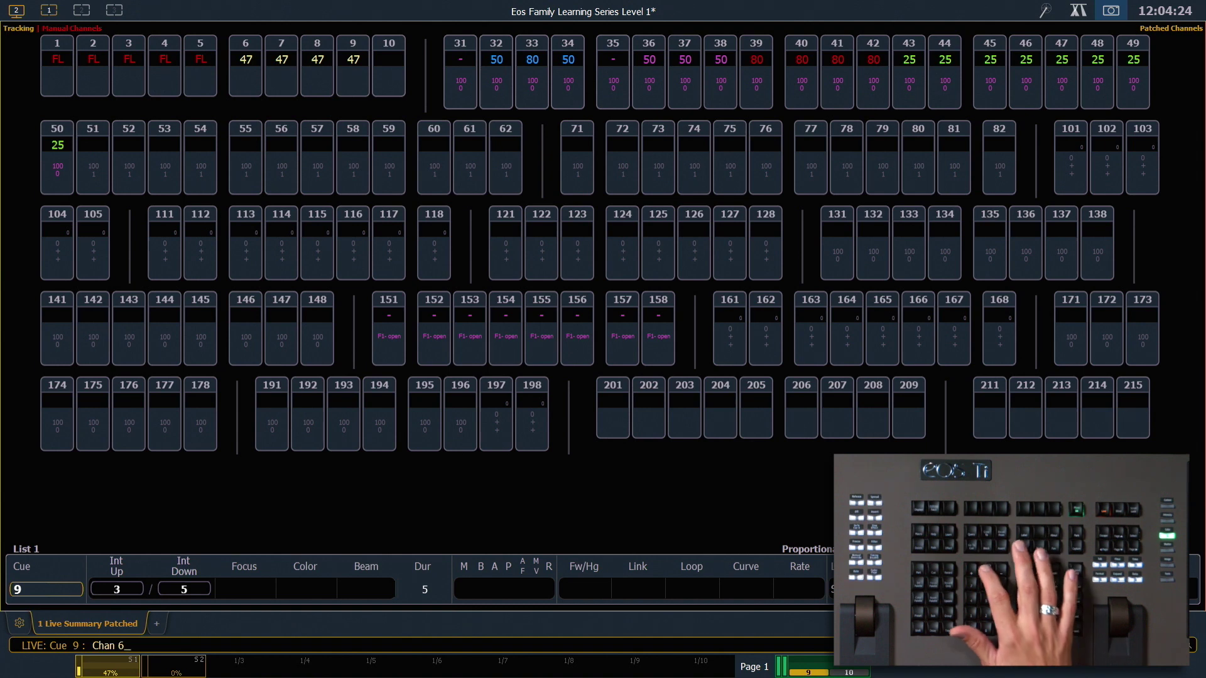
{"action": "type", "text": "t35"}
Step: Confirm the selection of channels 6 through 35 in the patched view
{"action": "key", "text": "Return"}
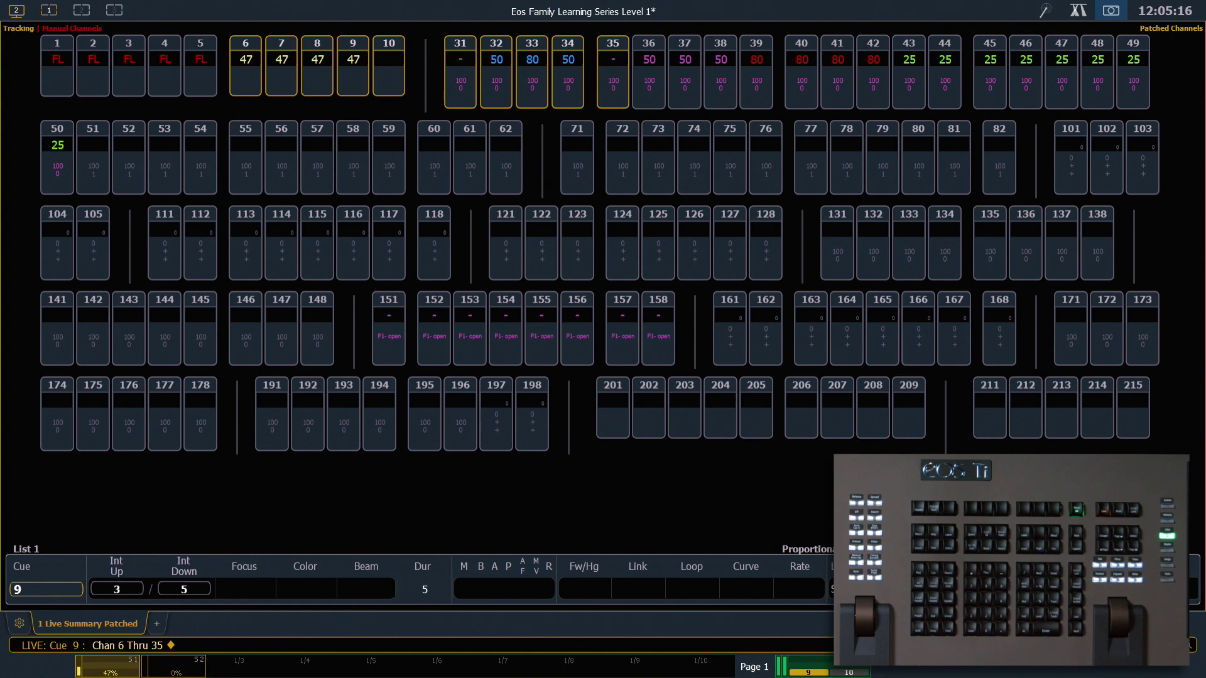
Step: Select channels 6 Thru Thru 35, including unpatched channels 11–30
{"action": "key", "text": "6"}
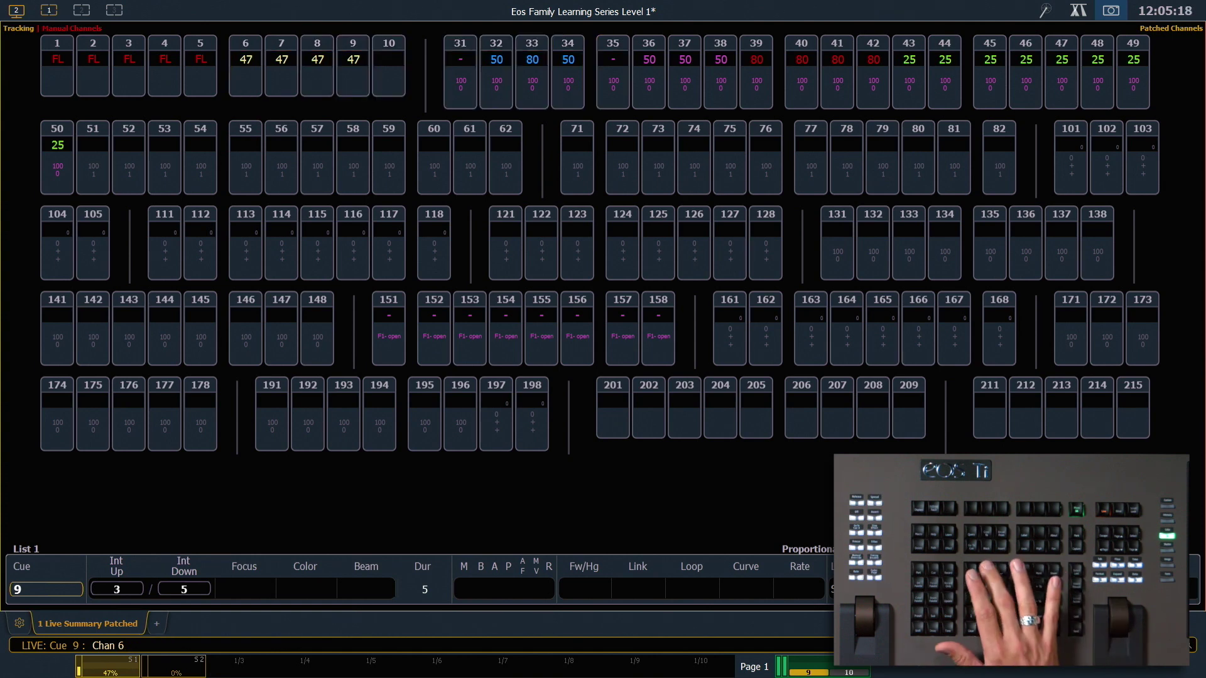
{"action": "key", "text": "t"}
{"action": "key", "text": "t"}
{"action": "type", "text": "Thru Thru"}
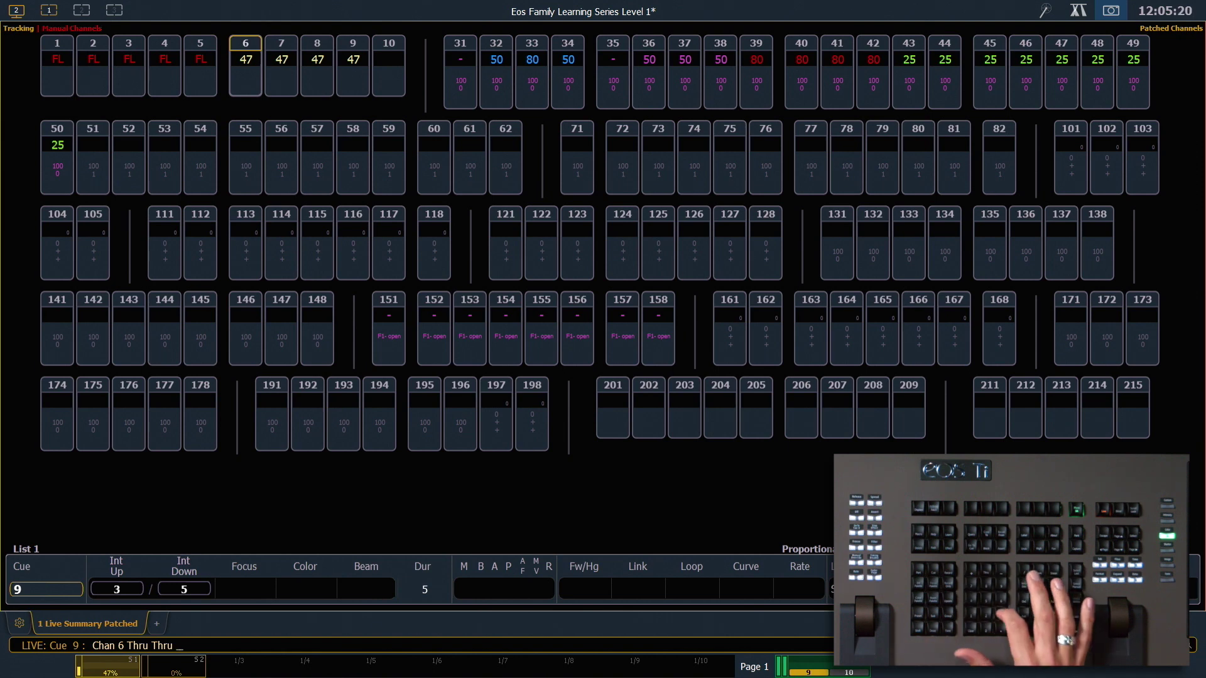
{"action": "type", "text": "35"}
{"action": "key", "text": "Return"}
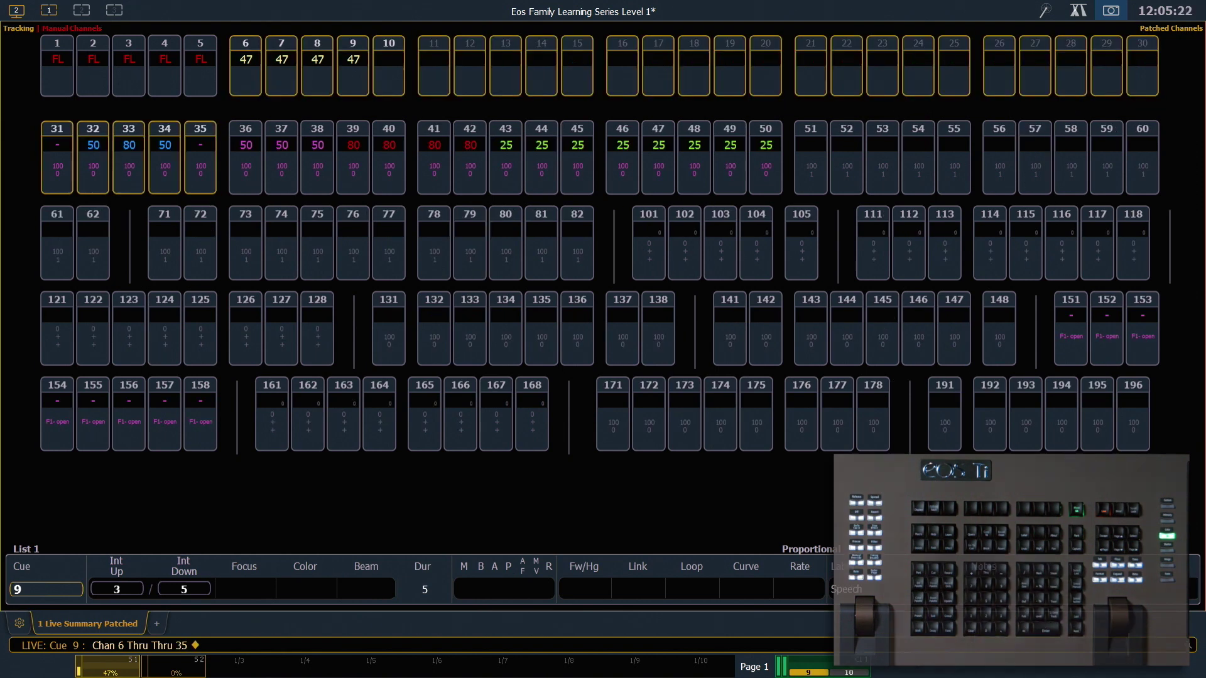